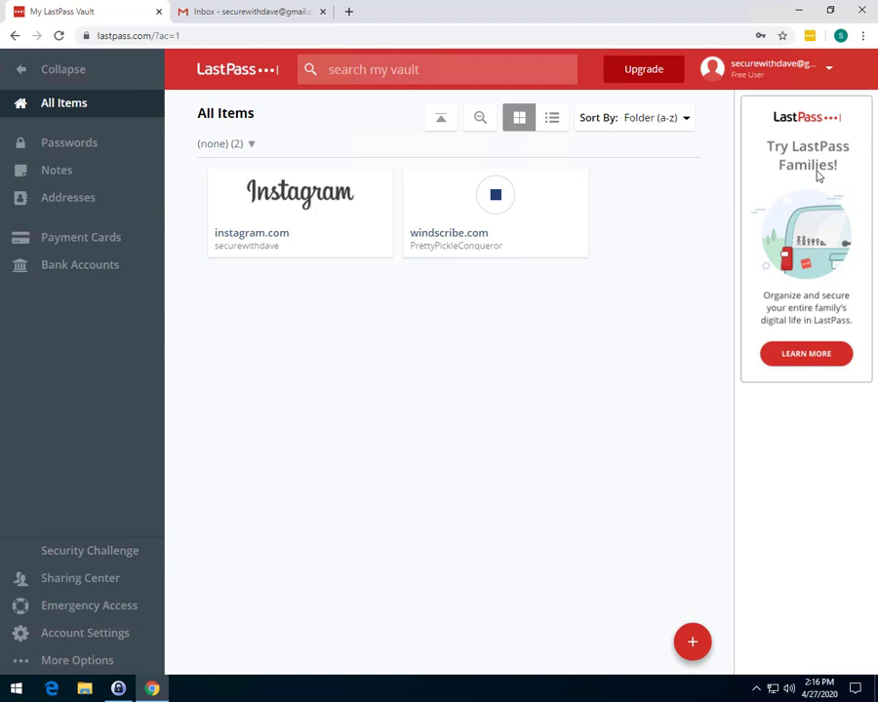
Step: Open the Sharing Center from the vault sidebar to view items shared with others
click(114, 570)
click(82, 582)
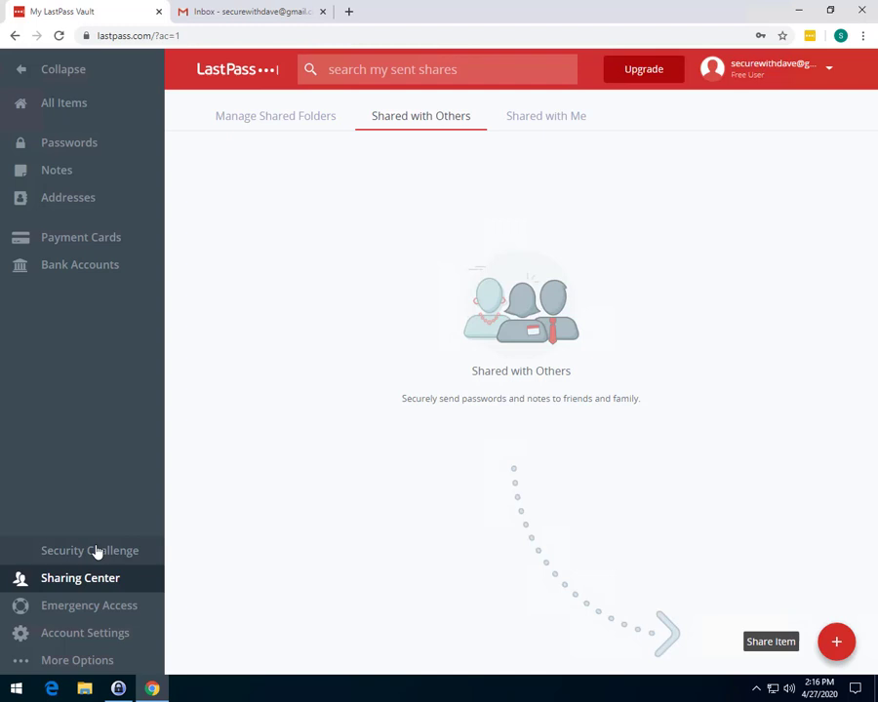
click(267, 125)
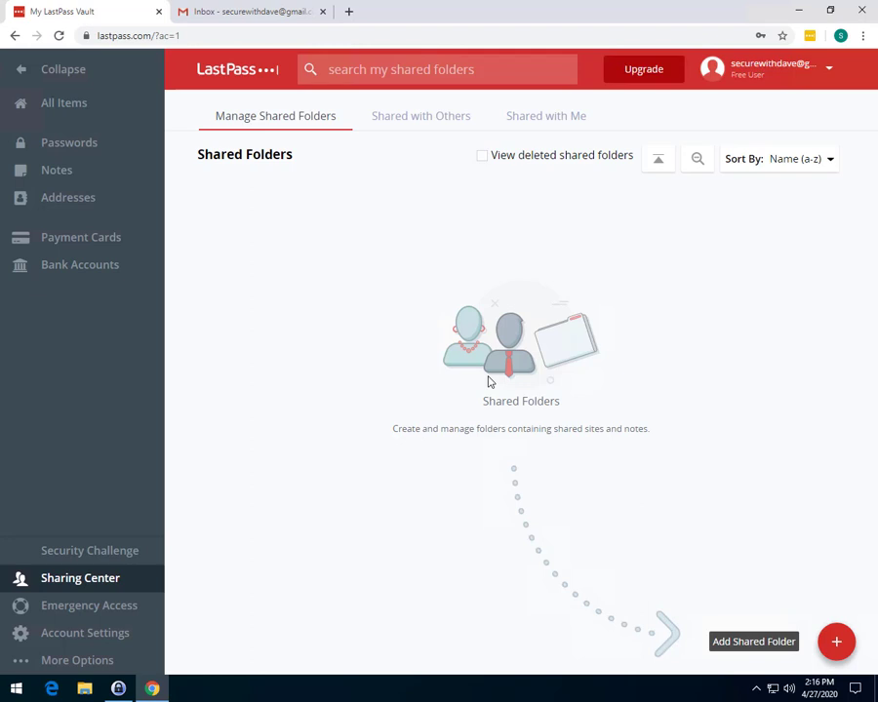
click(836, 643)
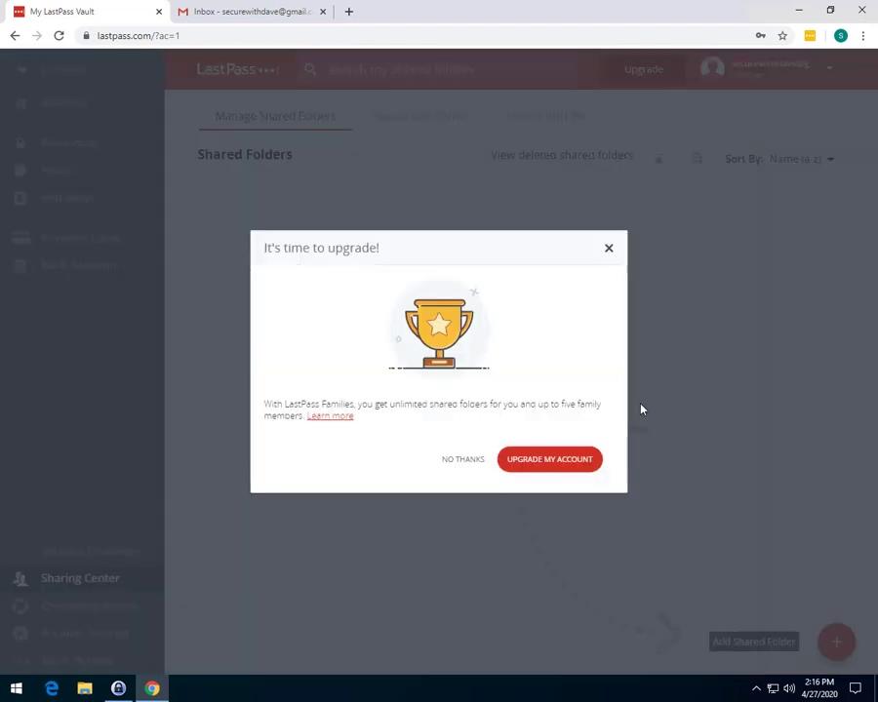
click(606, 253)
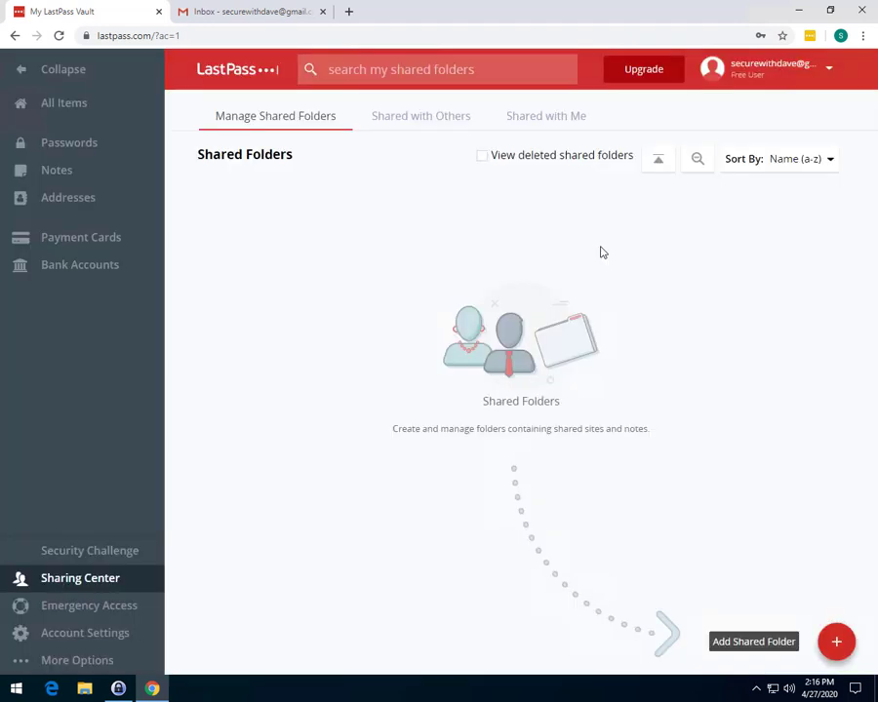
click(426, 128)
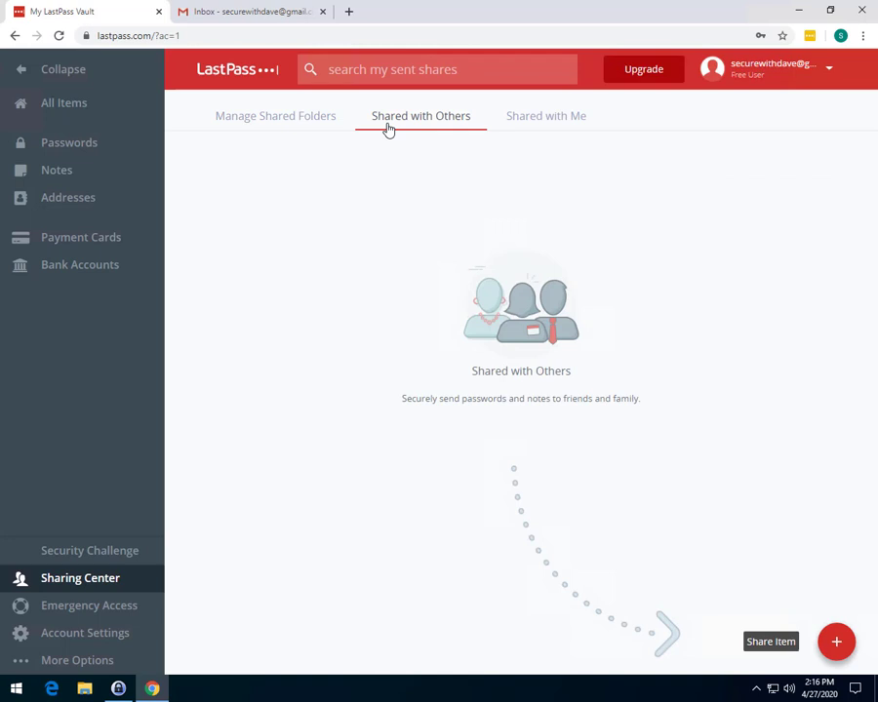
Step: Start a new item share to the recipient's e-mail address, leaving Allow Recipient to View Password off
click(835, 641)
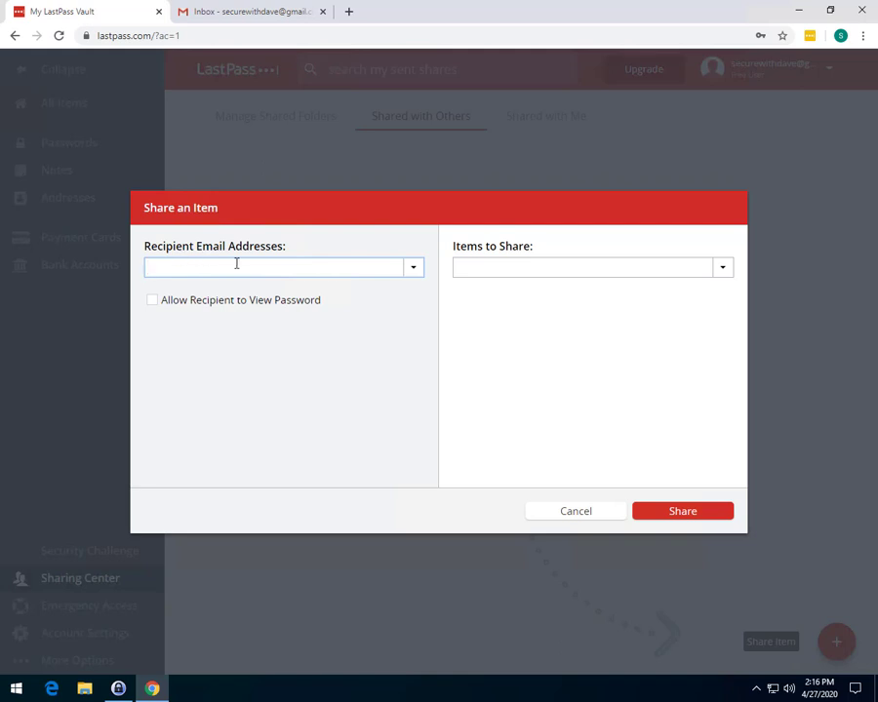
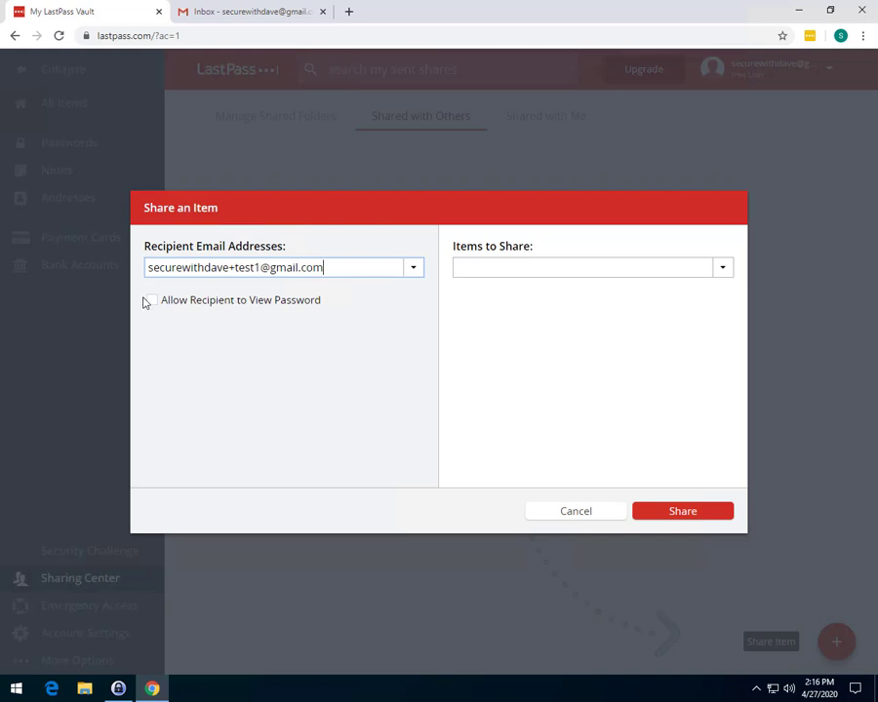
click(151, 301)
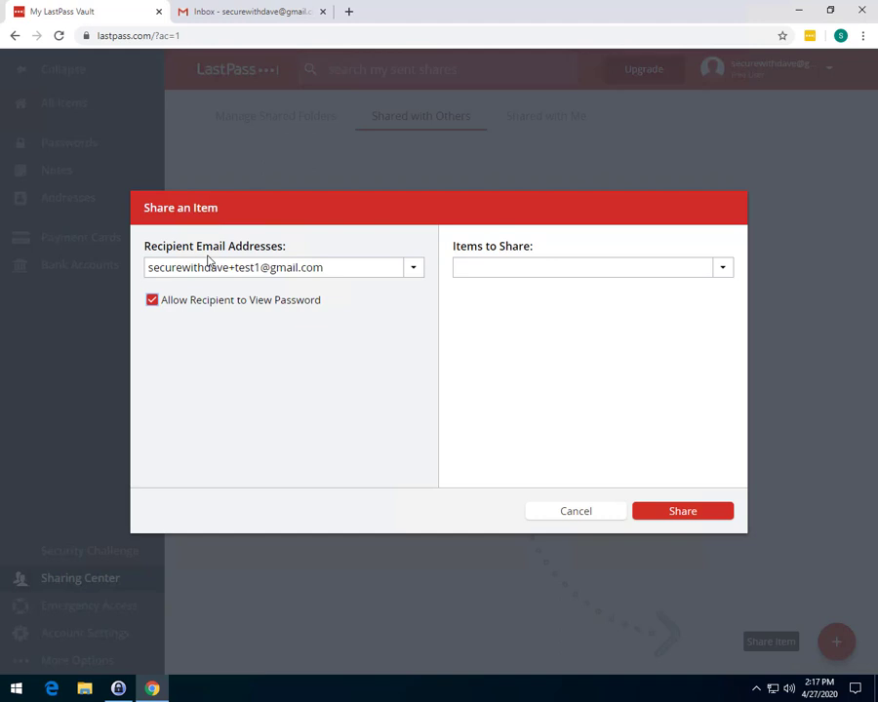
click(188, 304)
Step: Add instagram.com to Items to Share and check its login details without saving
click(573, 270)
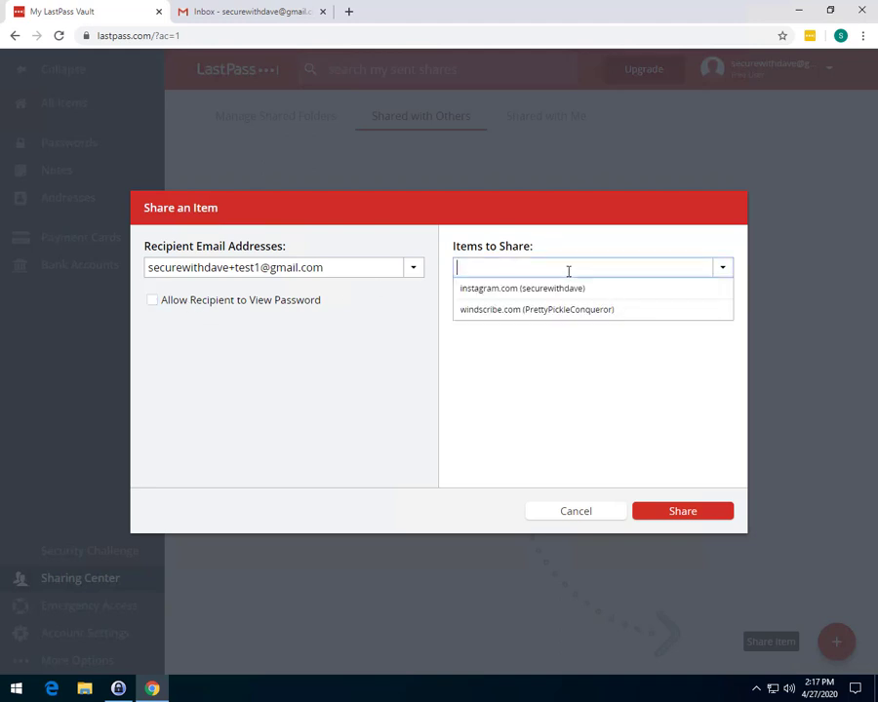
click(509, 271)
text(ins)
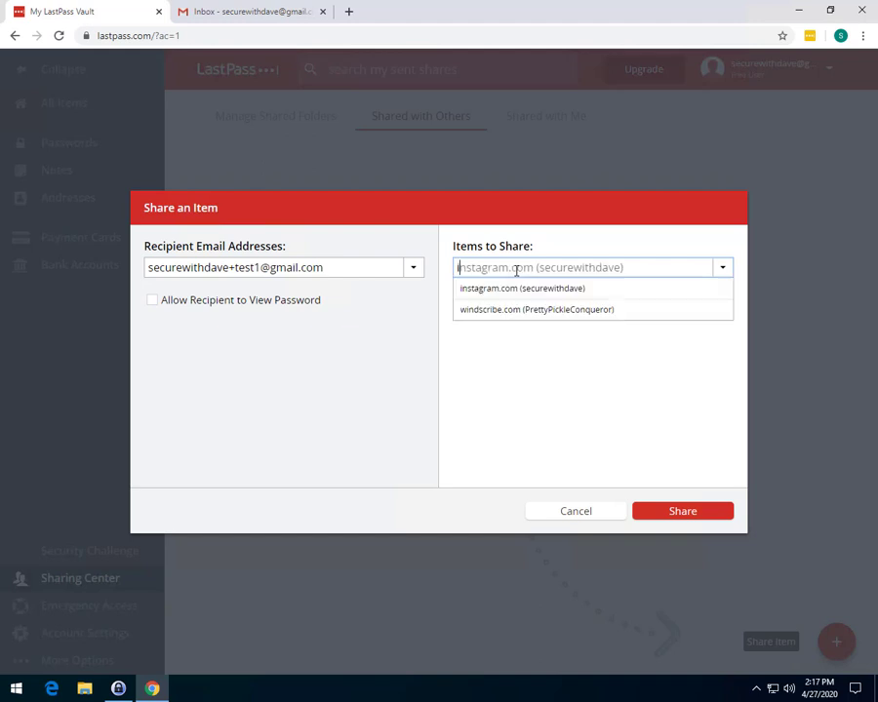
click(501, 290)
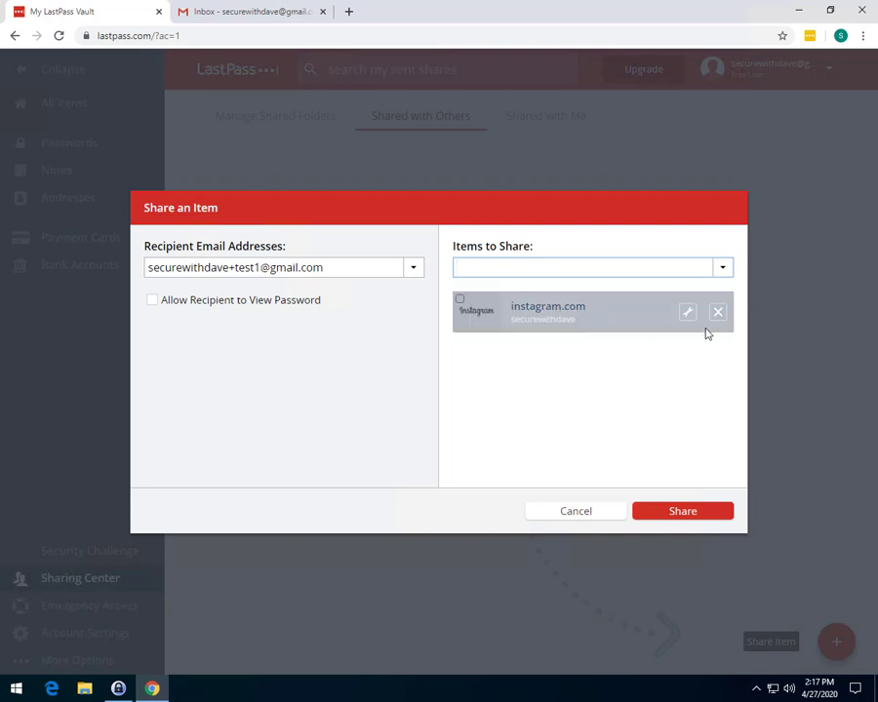
click(687, 317)
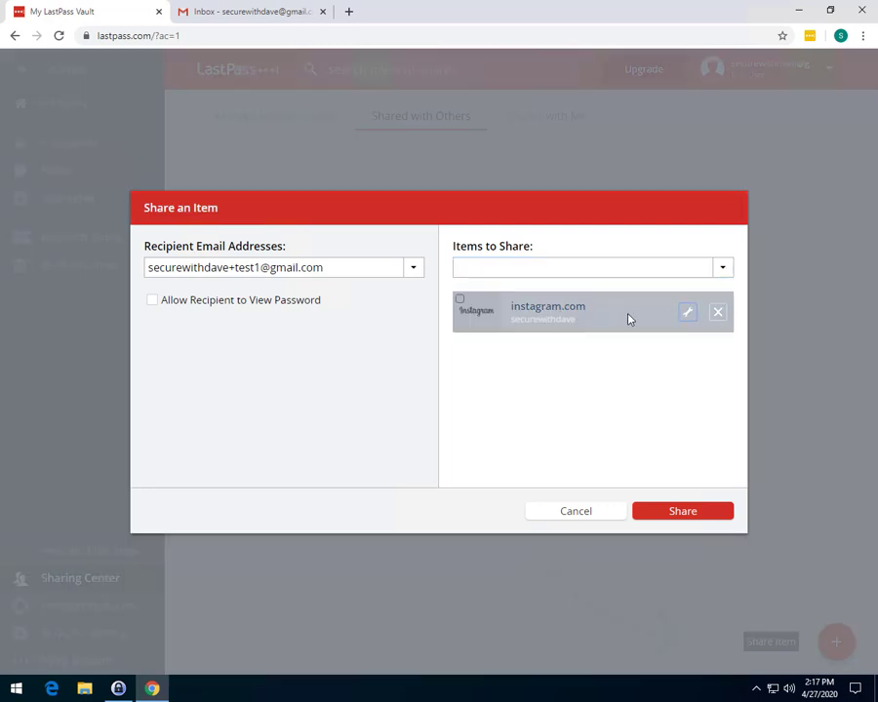
drag(404, 209, 436, 328)
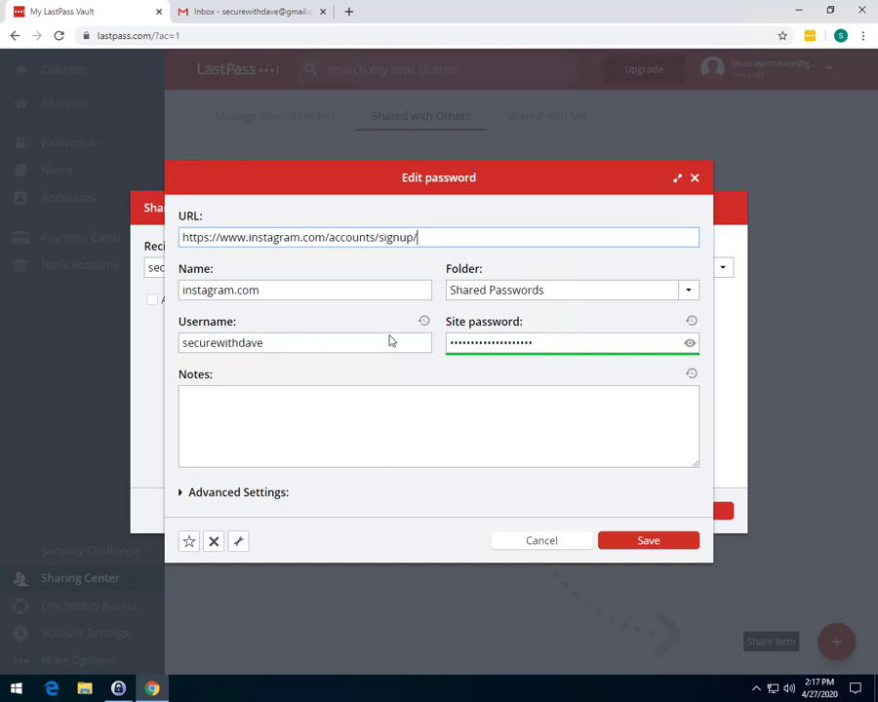
click(543, 539)
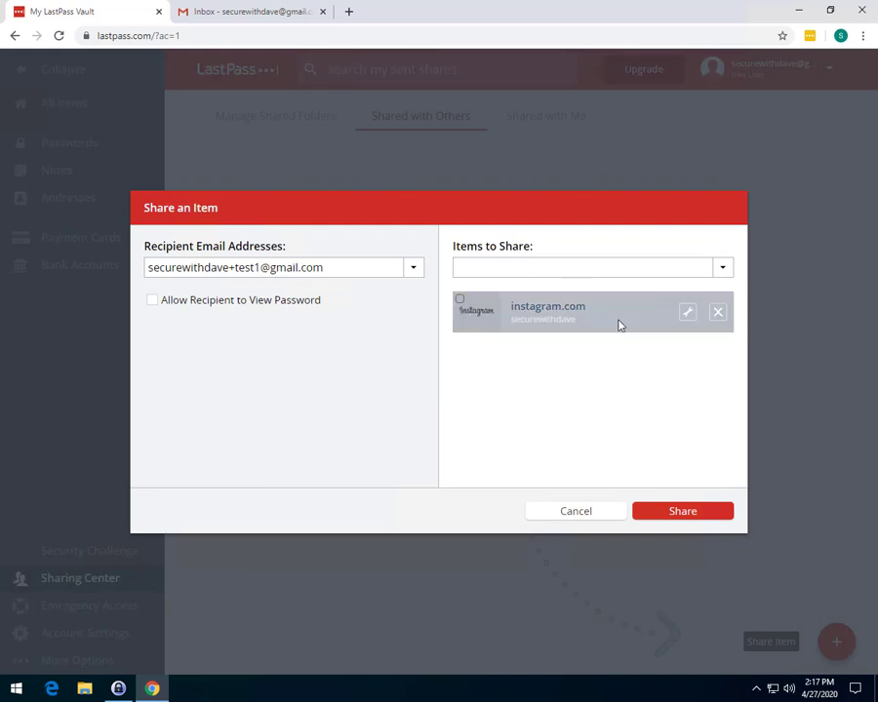
Step: Re-add instagram.com to Items to Share and send the share to the recipient
click(717, 313)
click(657, 266)
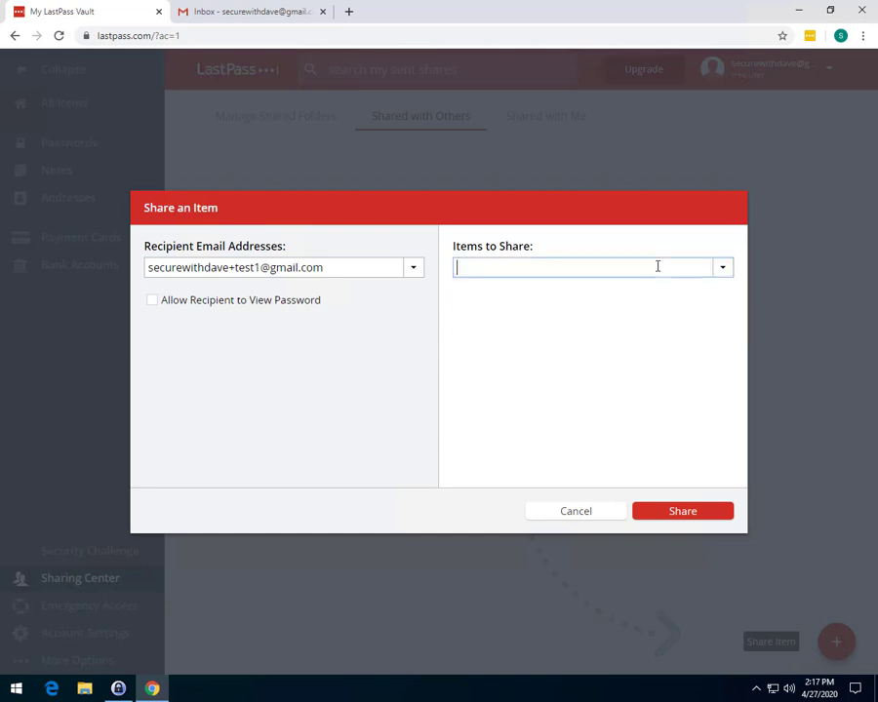
text(in)
click(614, 287)
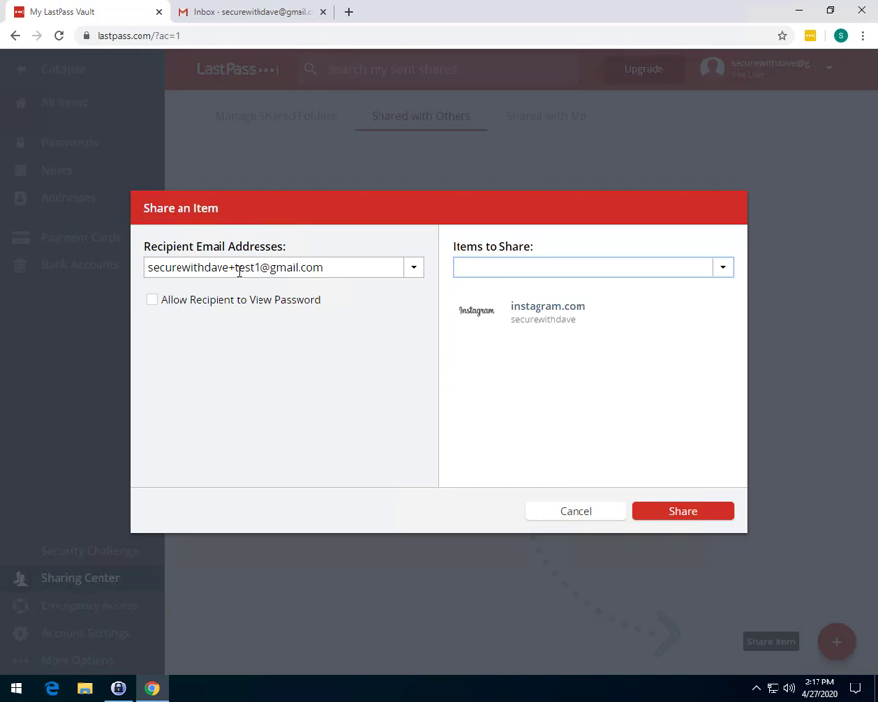
drag(231, 270, 256, 274)
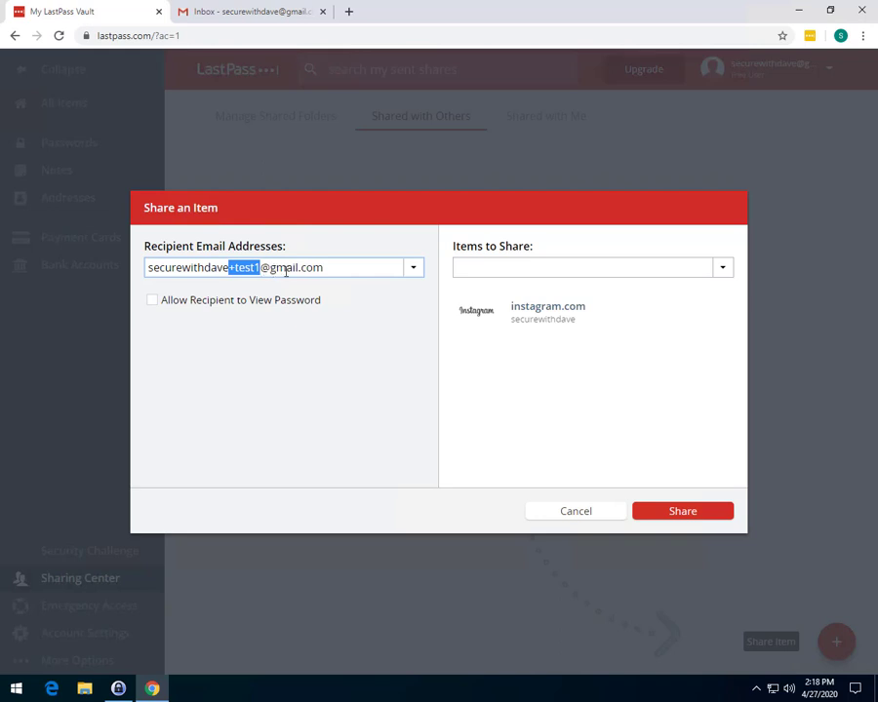
mouse_move(528, 305)
click(697, 518)
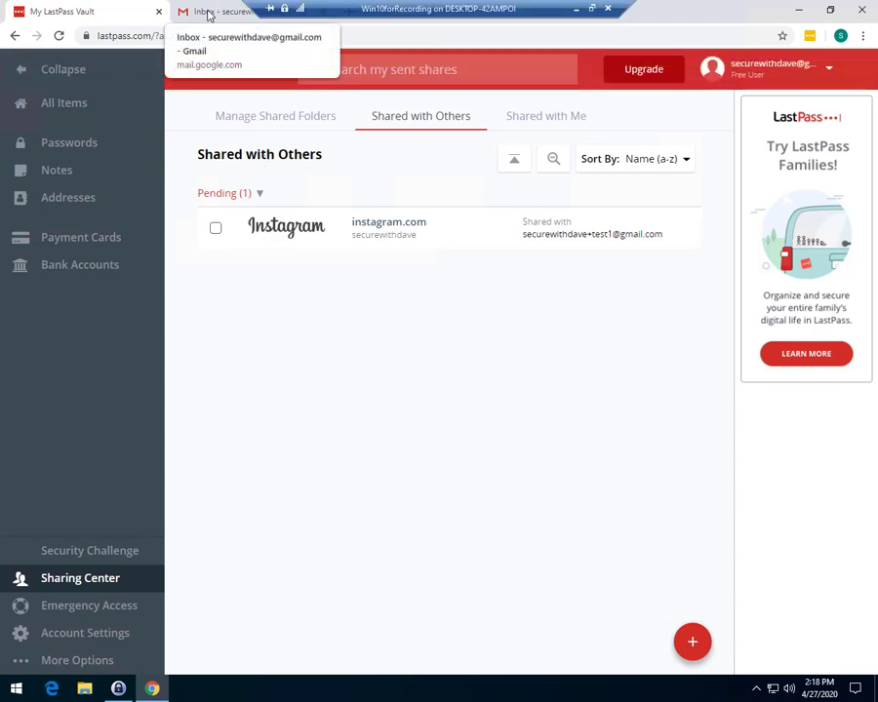
Step: Refresh Gmail, read the LastPass shared-item e-mail, then return to the My LastPass Vault tab
click(207, 15)
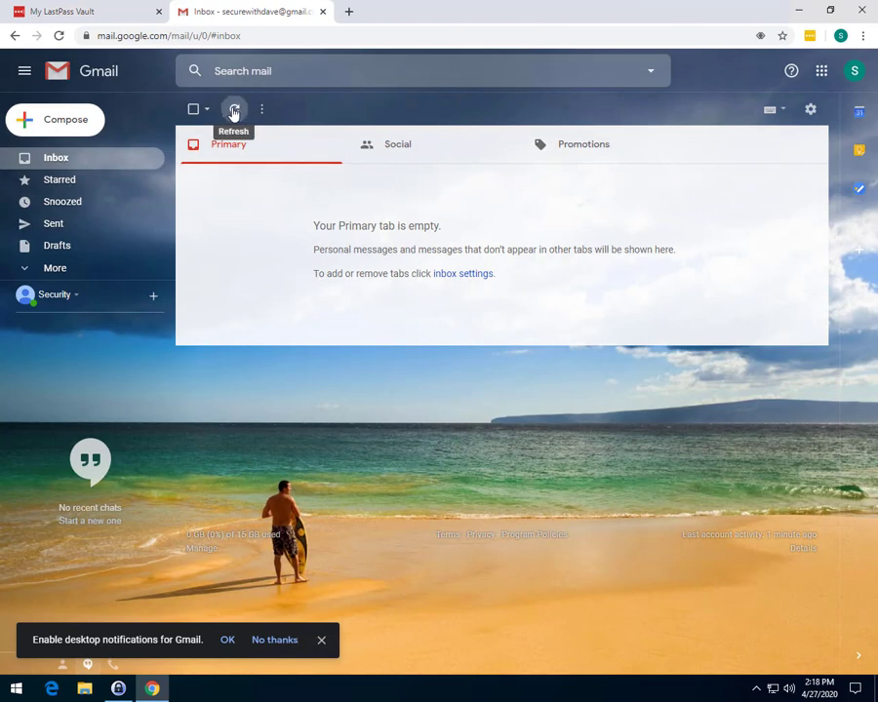
click(230, 111)
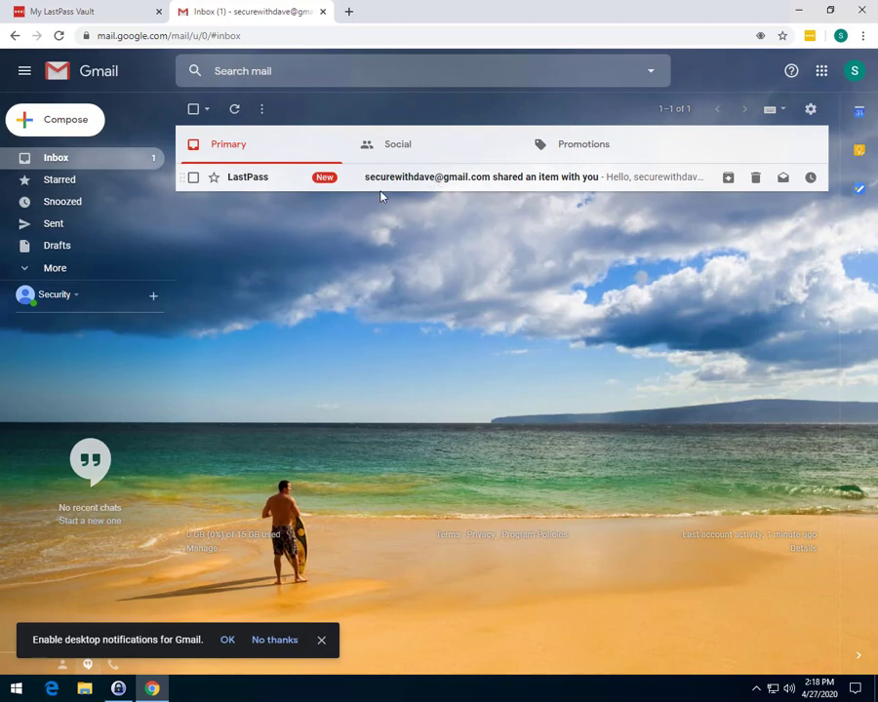
click(380, 187)
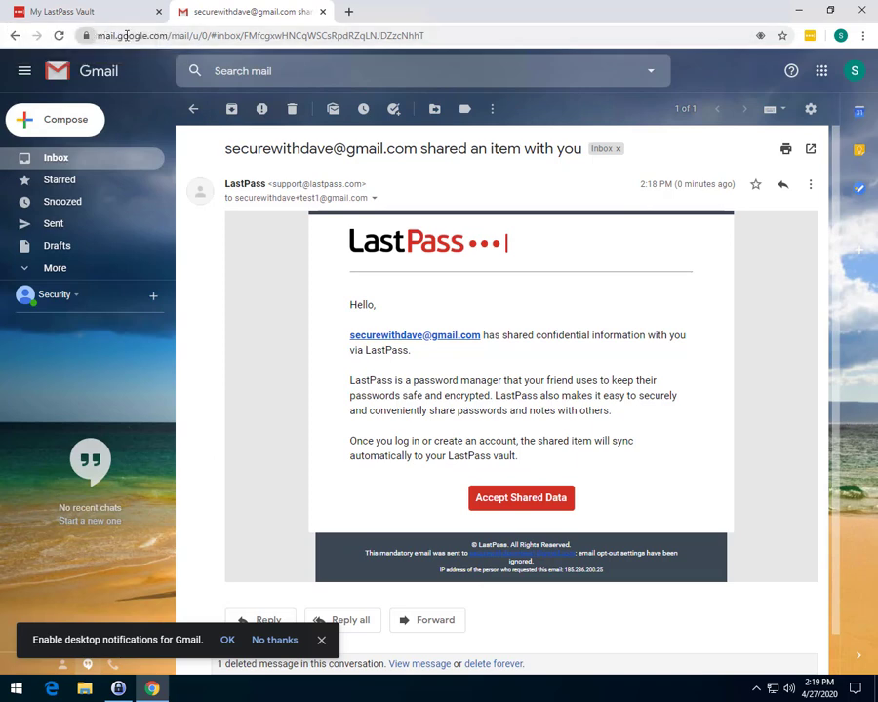
click(60, 14)
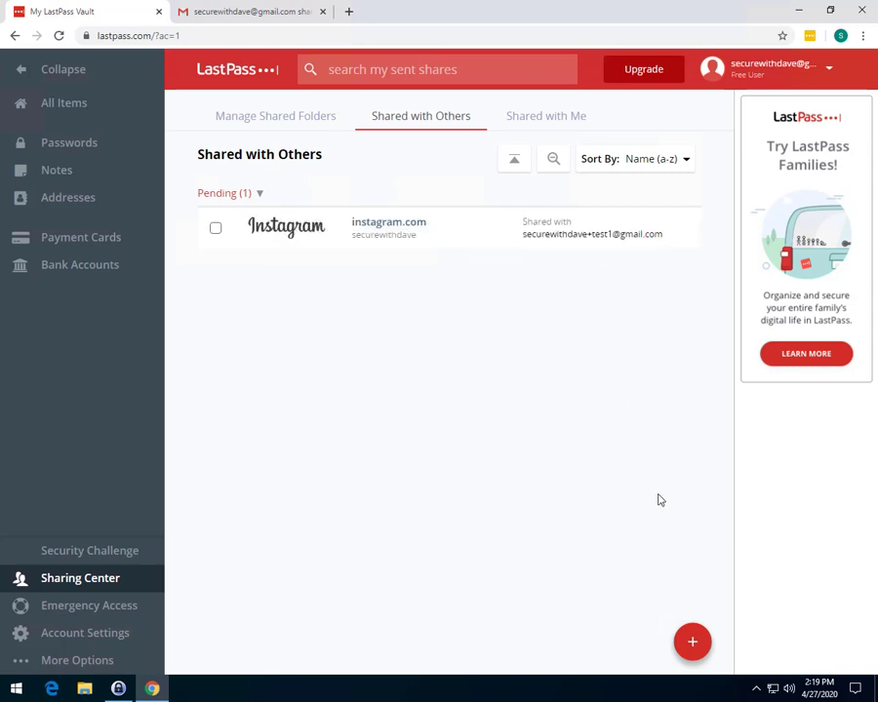
Step: Review the pending instagram.com share via Actions > Share, cancel, then view Manage Shared Folders
click(215, 230)
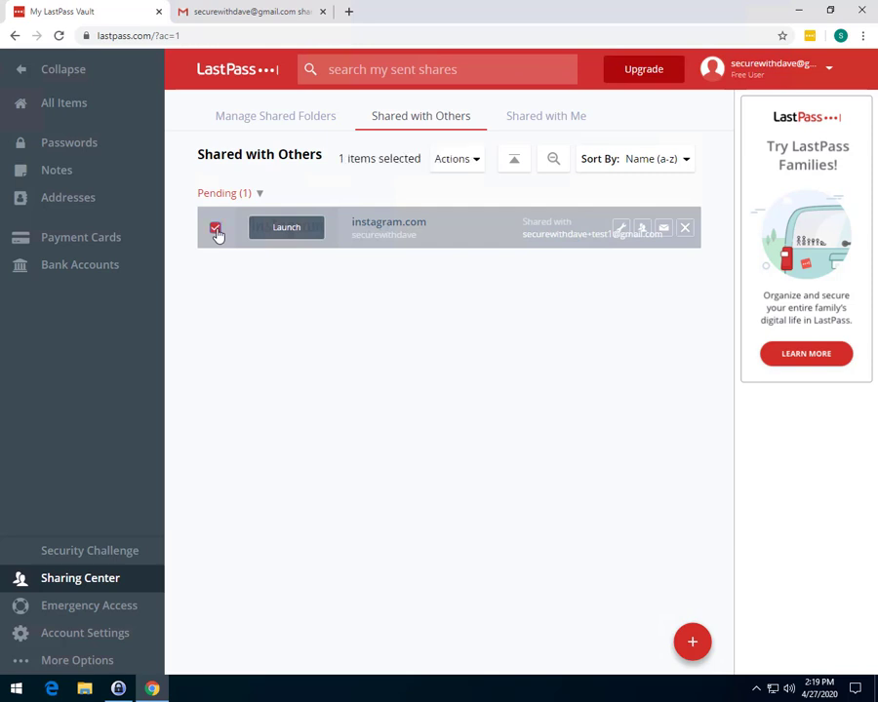
click(453, 160)
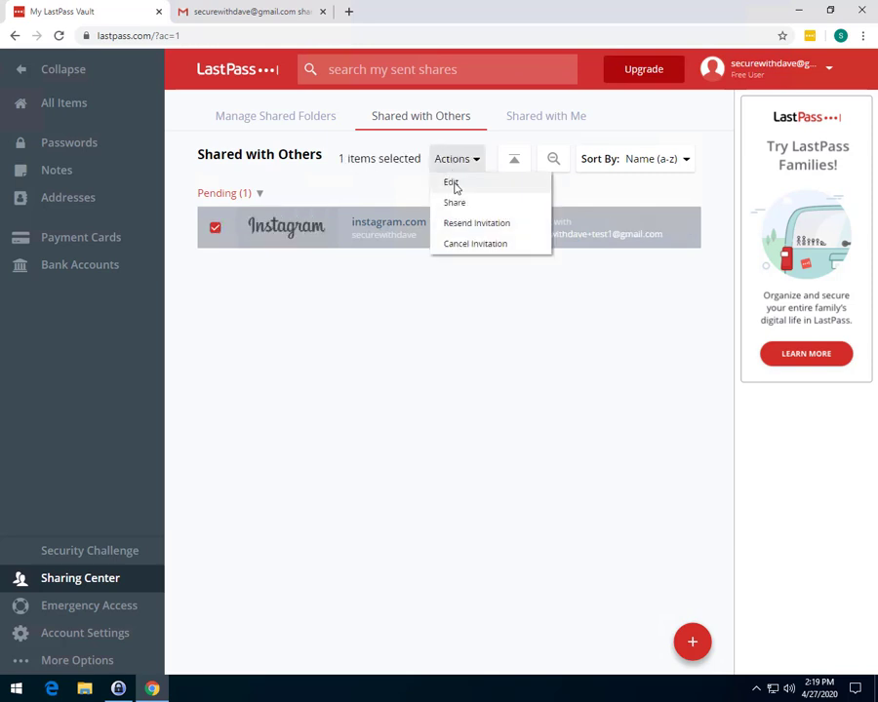
click(454, 202)
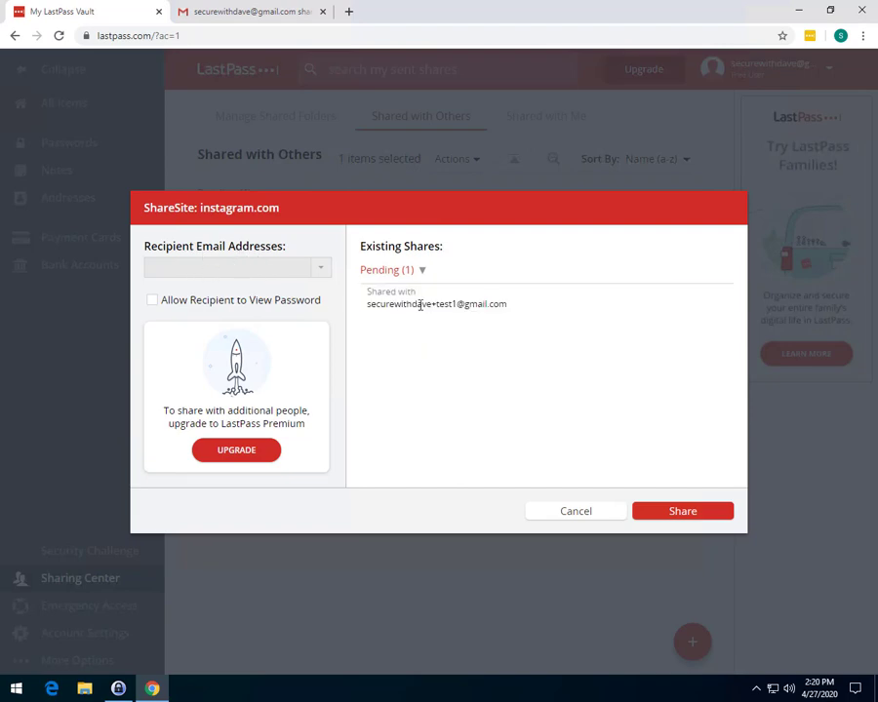
click(573, 510)
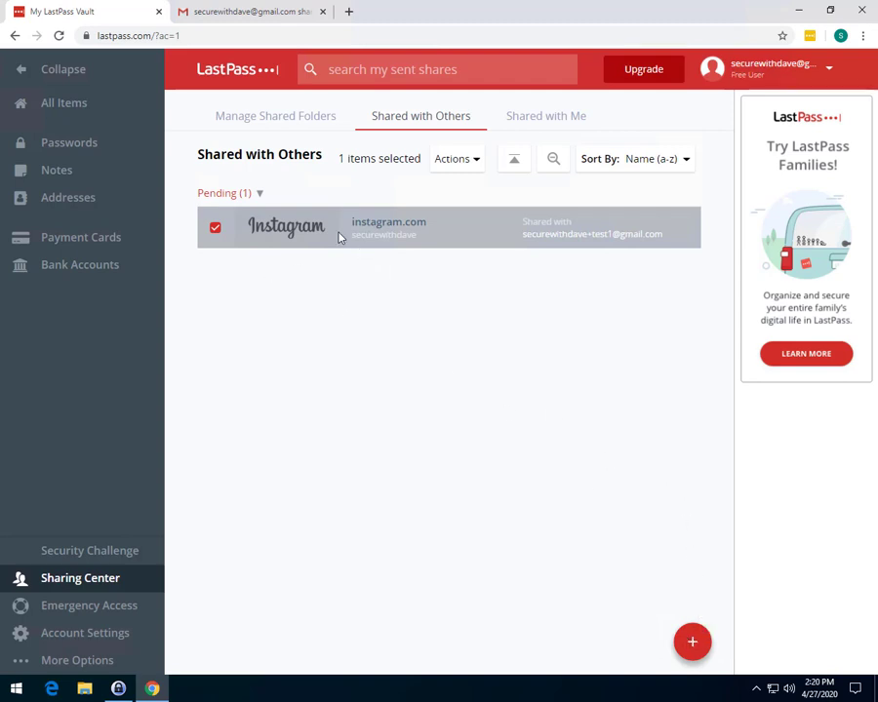
click(284, 119)
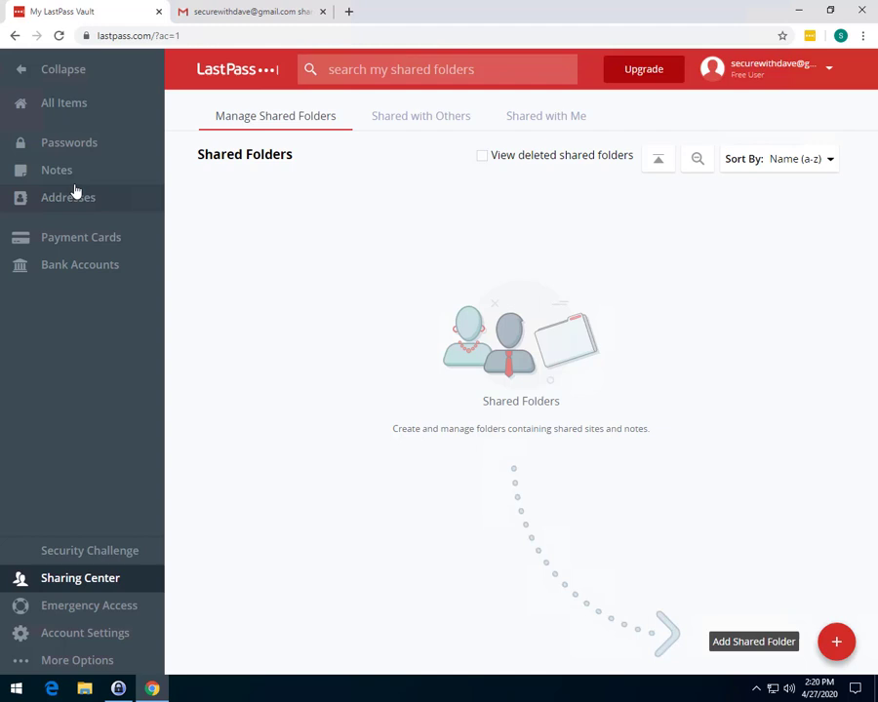
Step: Add a vault folder named 'Shared Password' and drag the instagram.com login into it
click(91, 111)
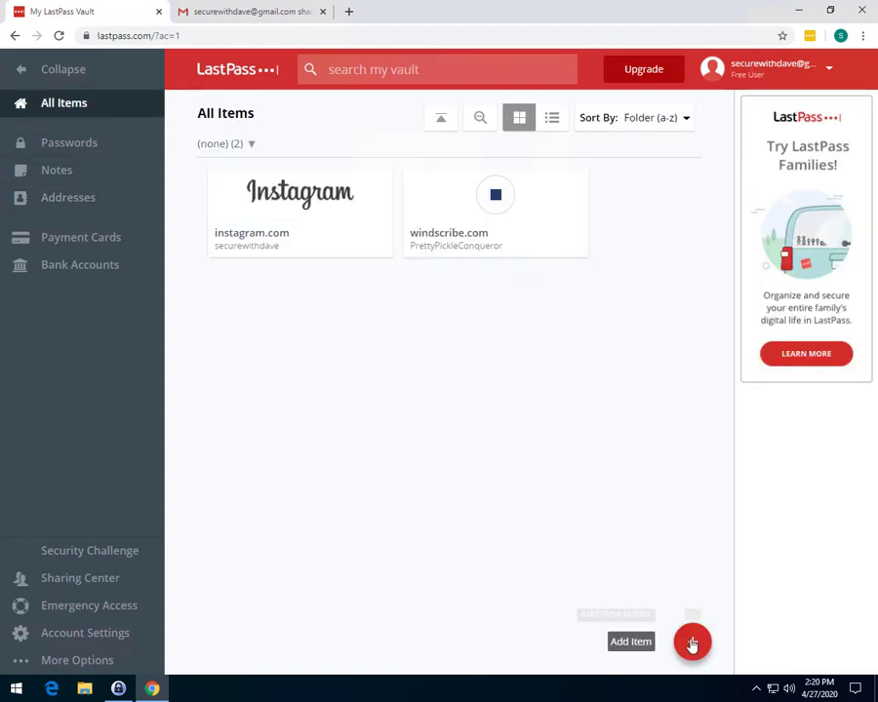
mouse_move(692, 639)
click(692, 593)
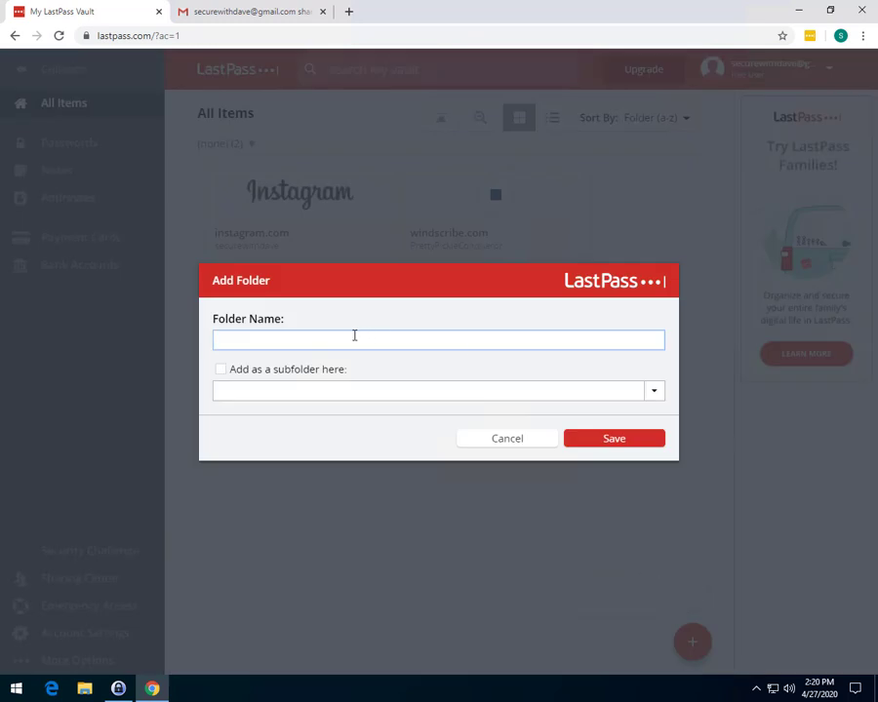
text(Shared Passwords)
click(619, 438)
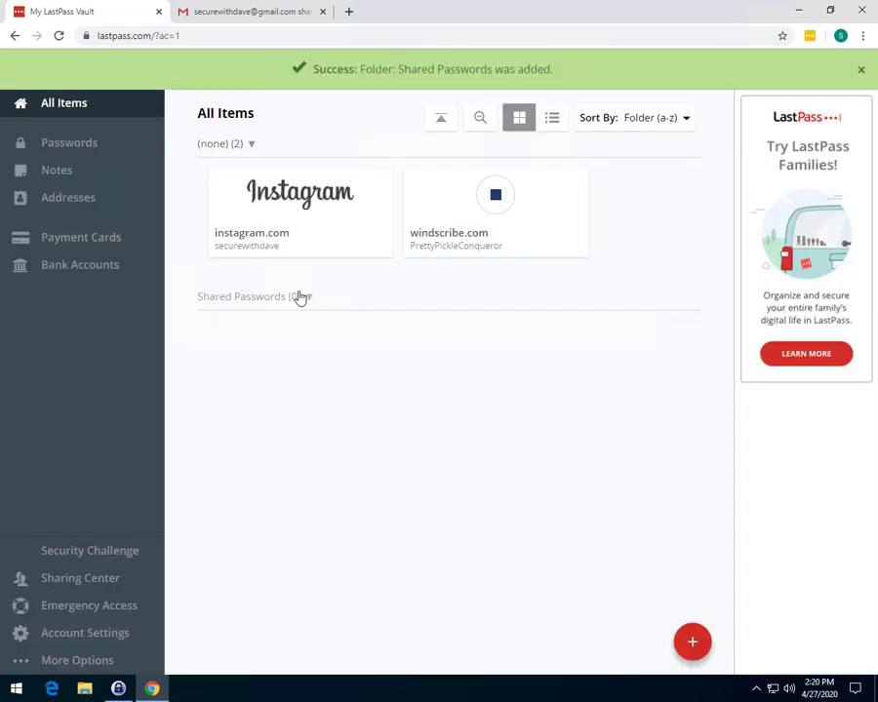
mouse_move(327, 190)
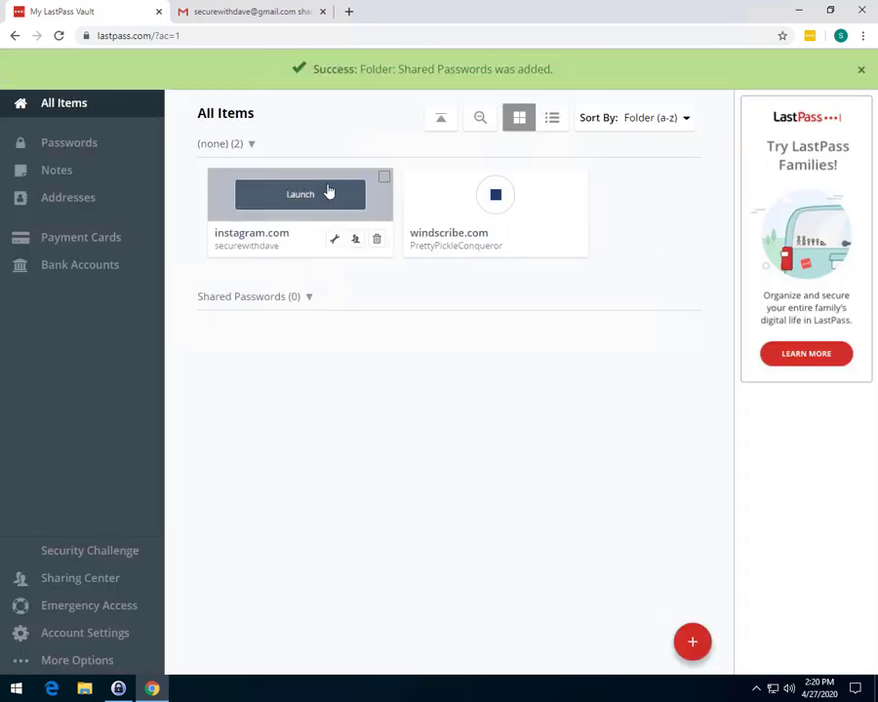
drag(352, 177, 270, 304)
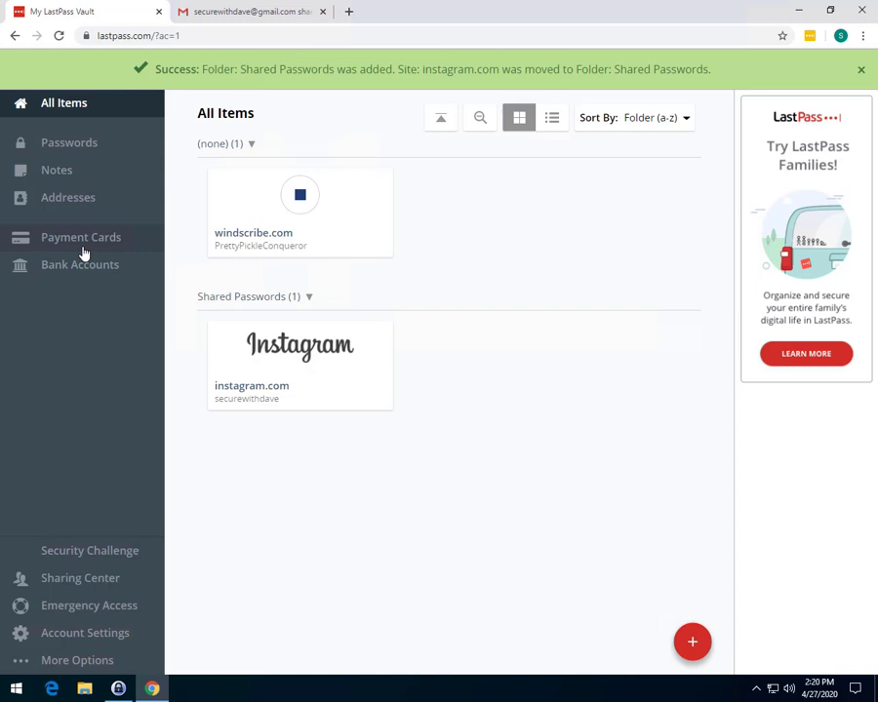
Step: Attempt Add Shared Folder in the Sharing Center, close the upgrade prompt, and return to Shared with Others
click(98, 589)
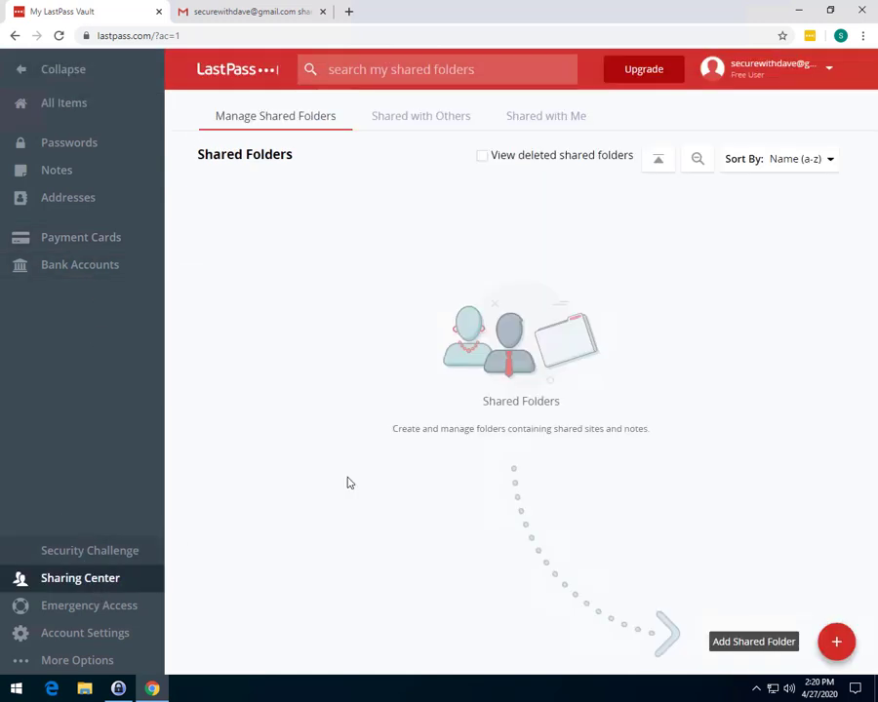
click(831, 638)
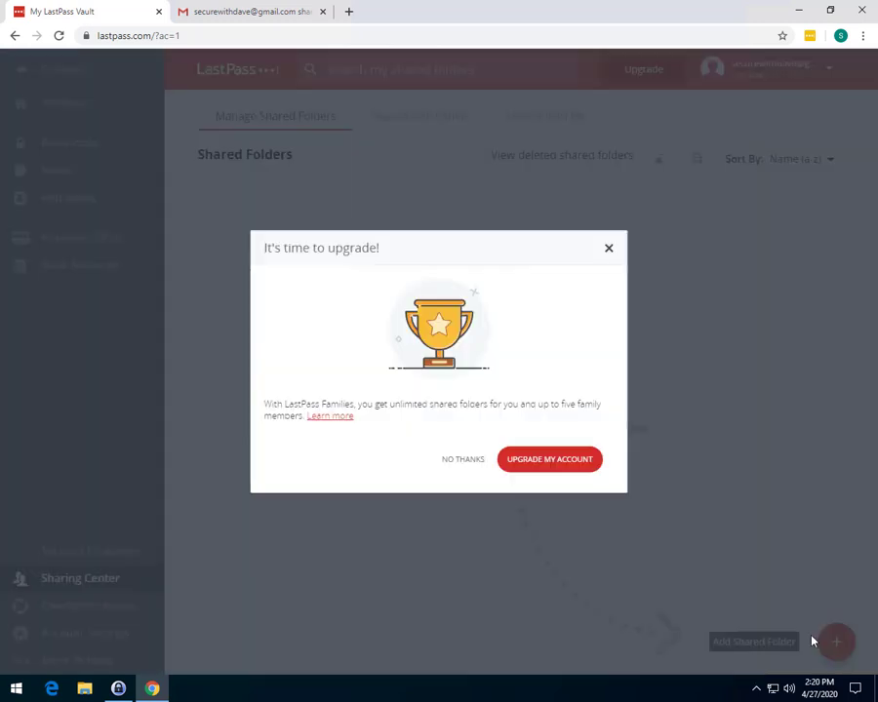
click(609, 249)
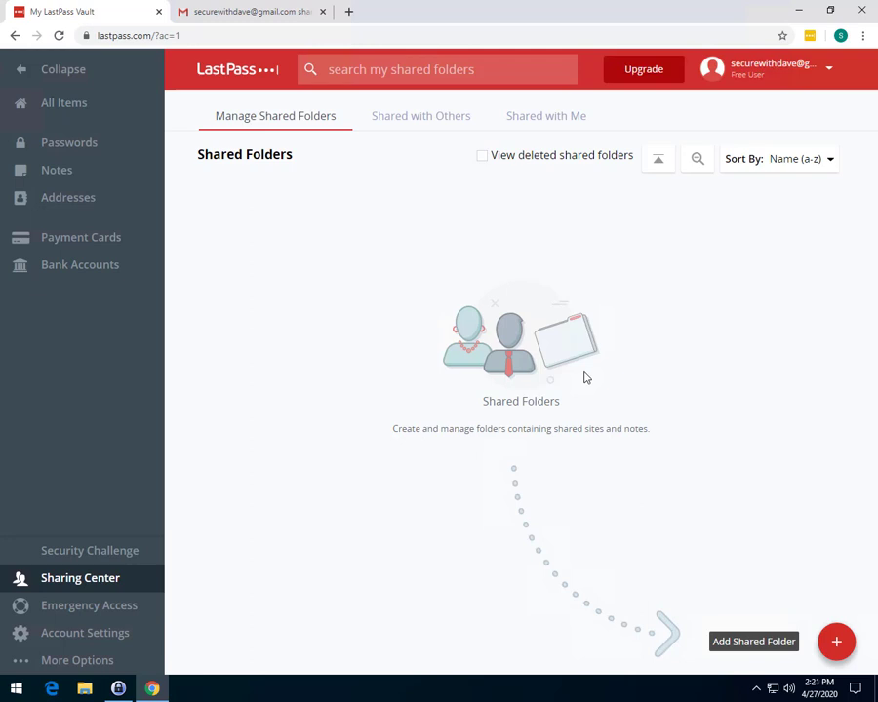
click(398, 115)
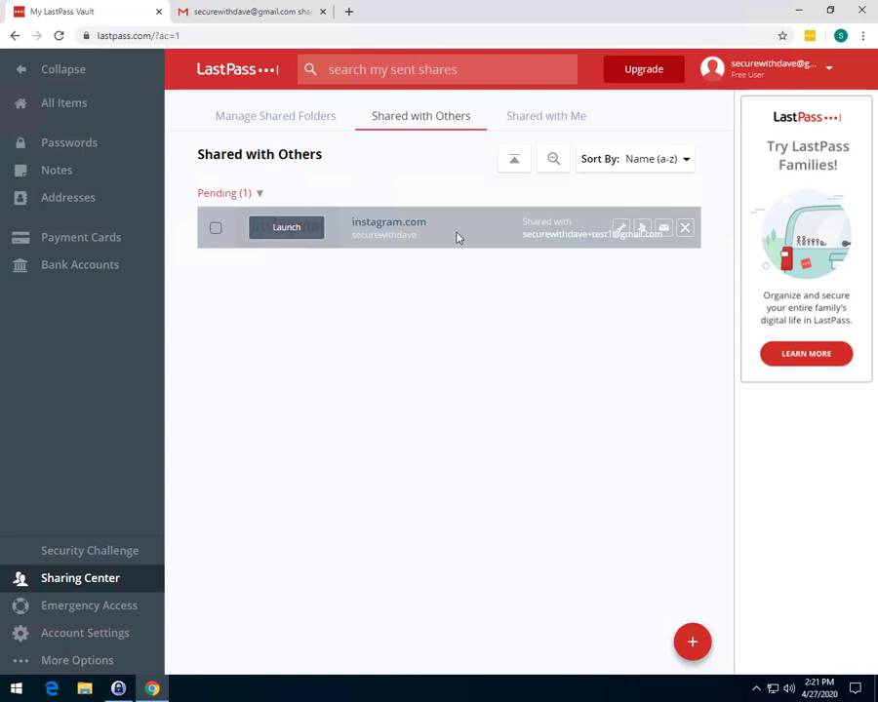
Step: Cancel the instagram.com sharing invitation via Actions > Cancel Invitation and confirm with Yes
click(216, 227)
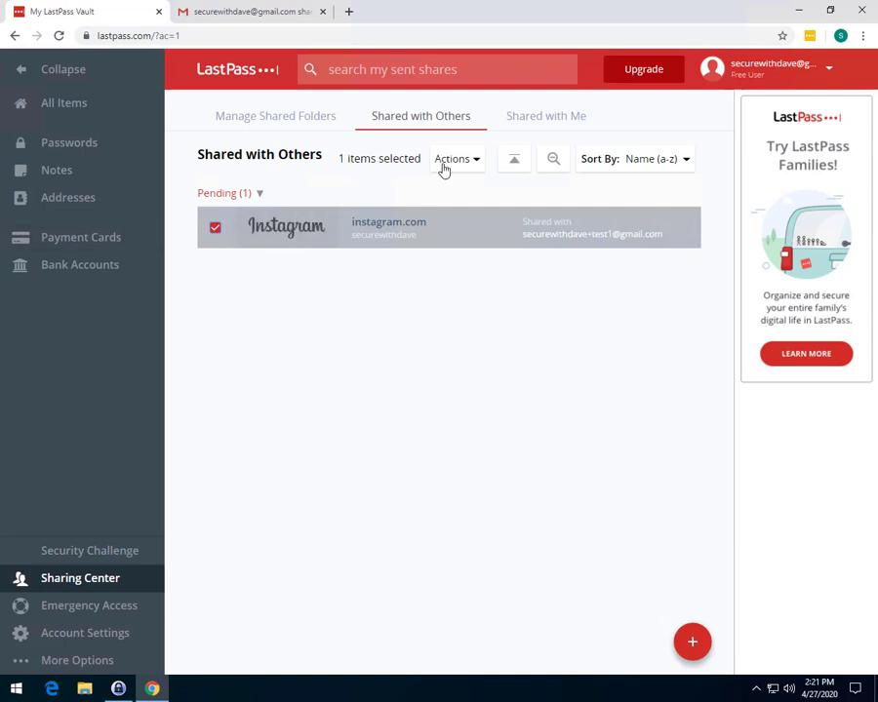
click(447, 164)
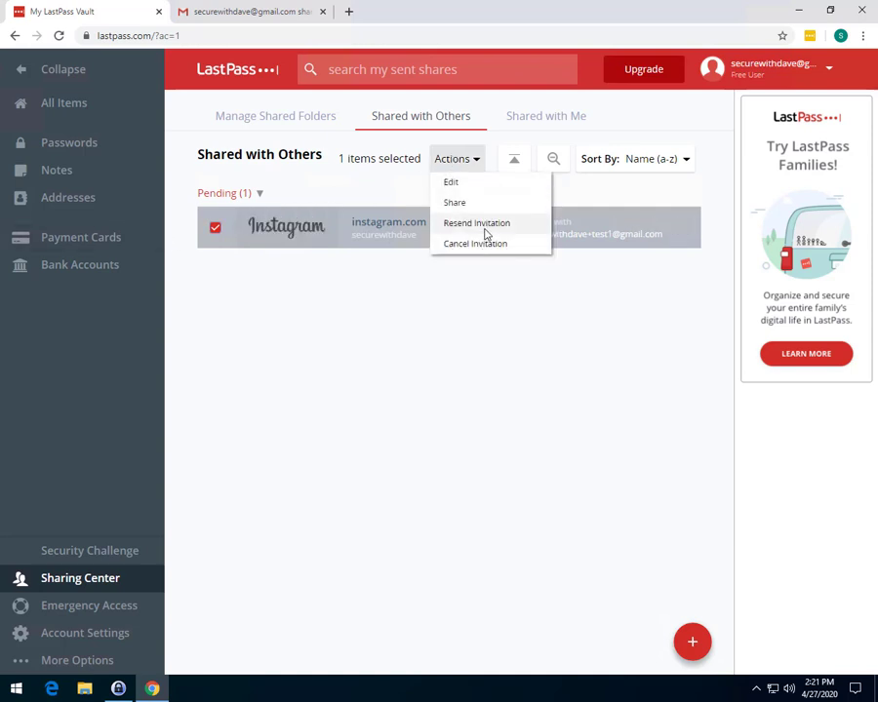
click(477, 252)
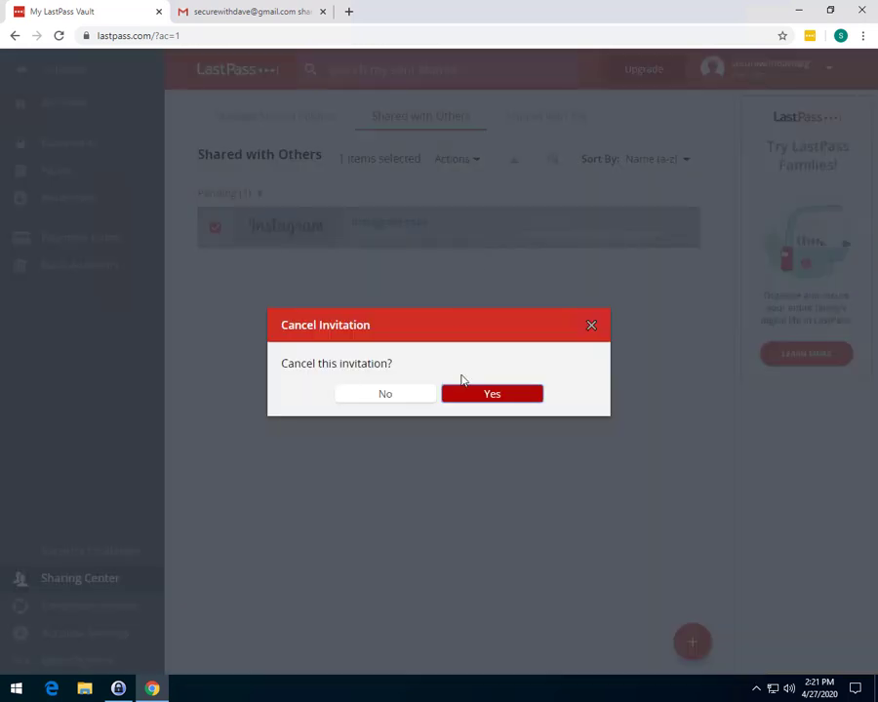
click(484, 395)
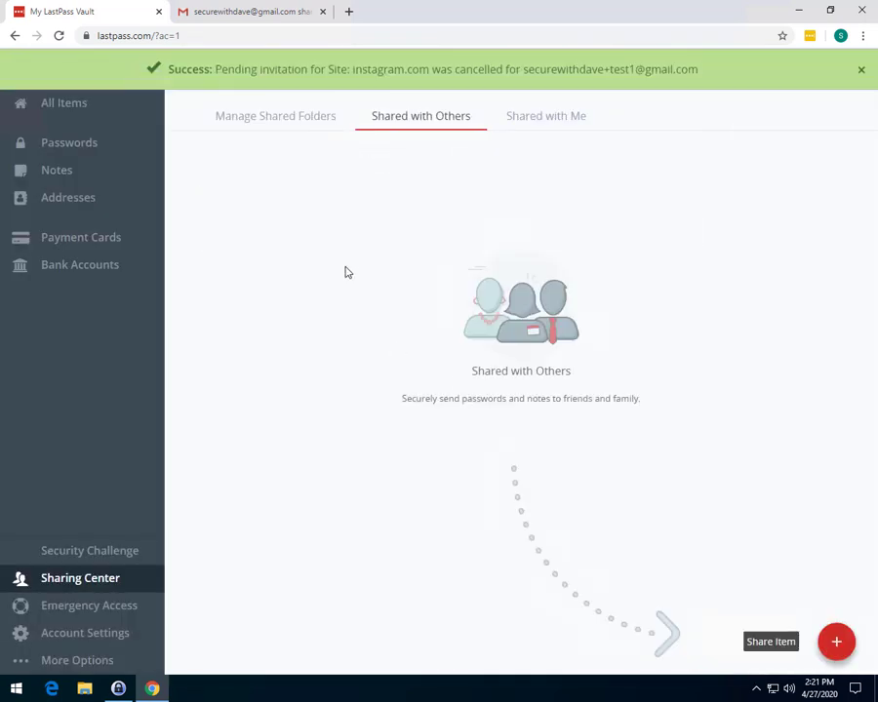